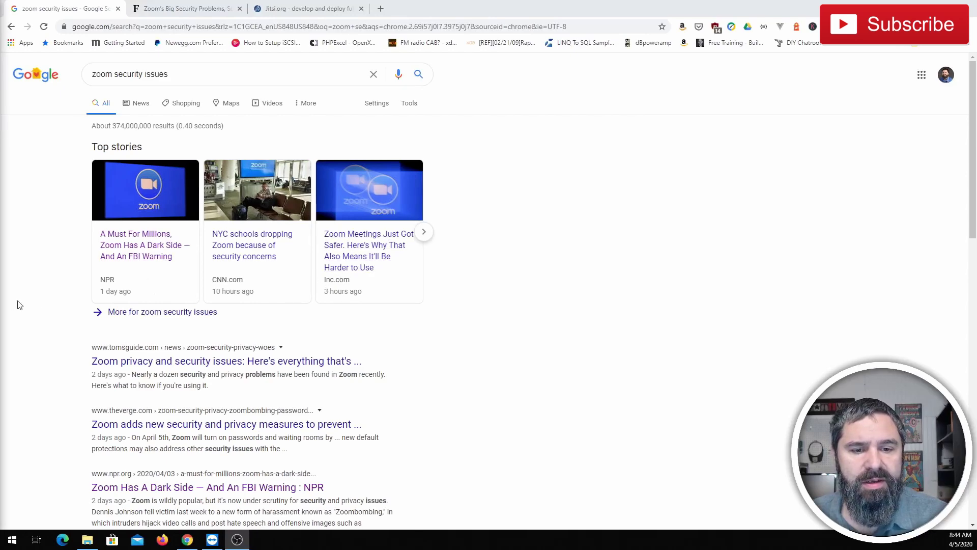
Read the Forbes article on Zoom's security problems, then return to the 'zoom security issues' results.
scroll(81, 415, "down", 3)
scroll(111, 399, "up", 3)
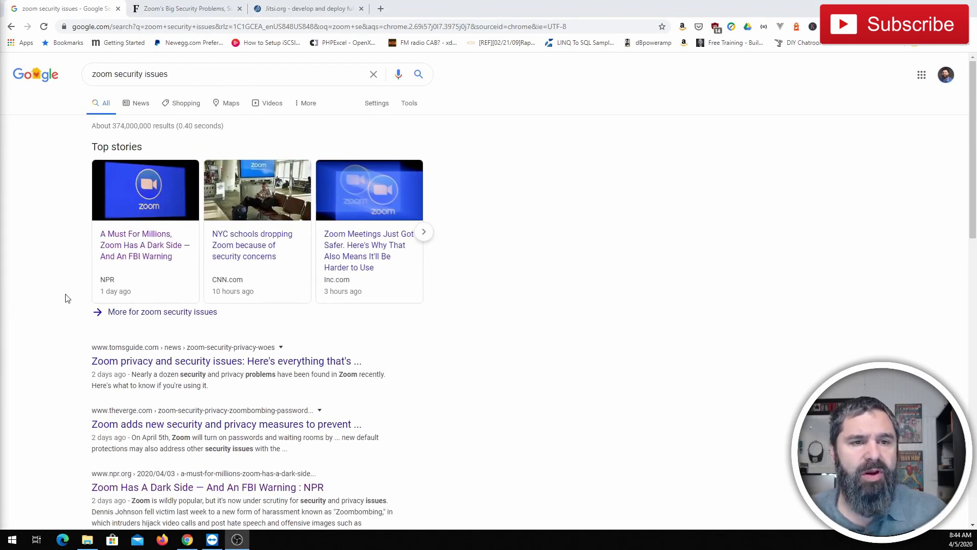
left_click(191, 8)
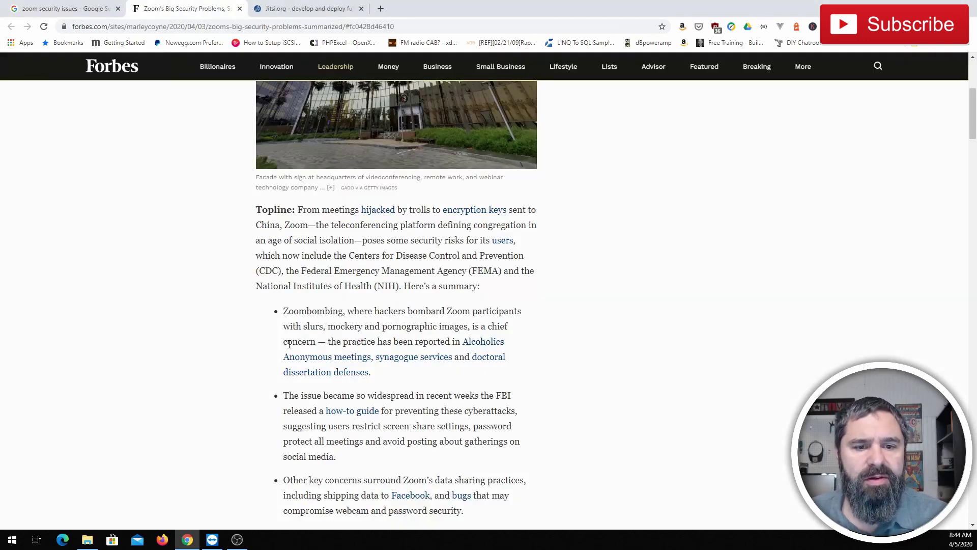
scroll(289, 339, "up", 5)
scroll(220, 213, "down", 5)
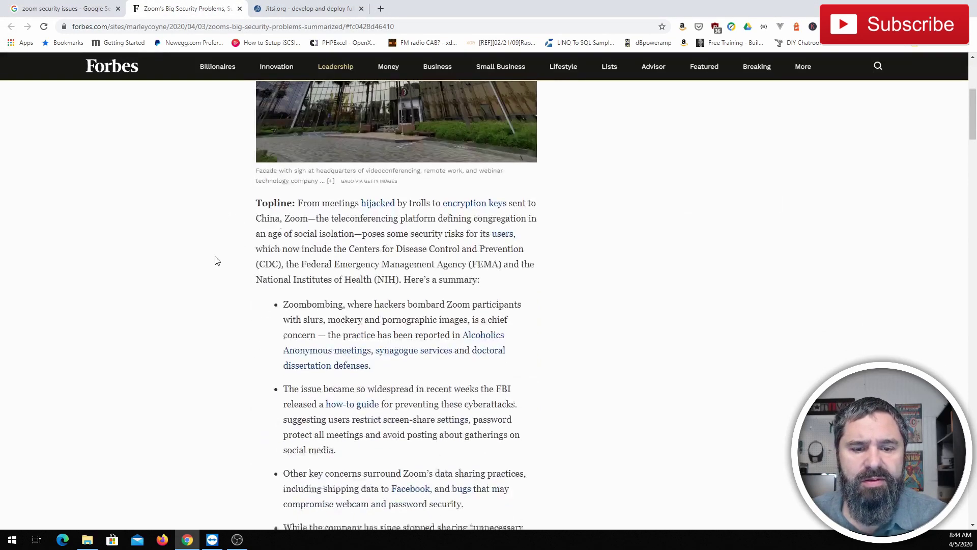
scroll(217, 261, "up", 1)
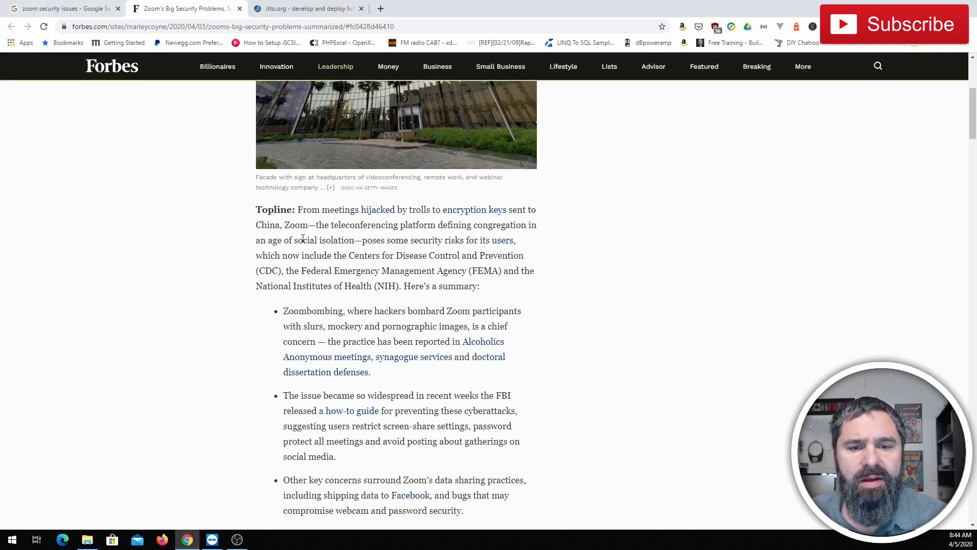
left_click(56, 10)
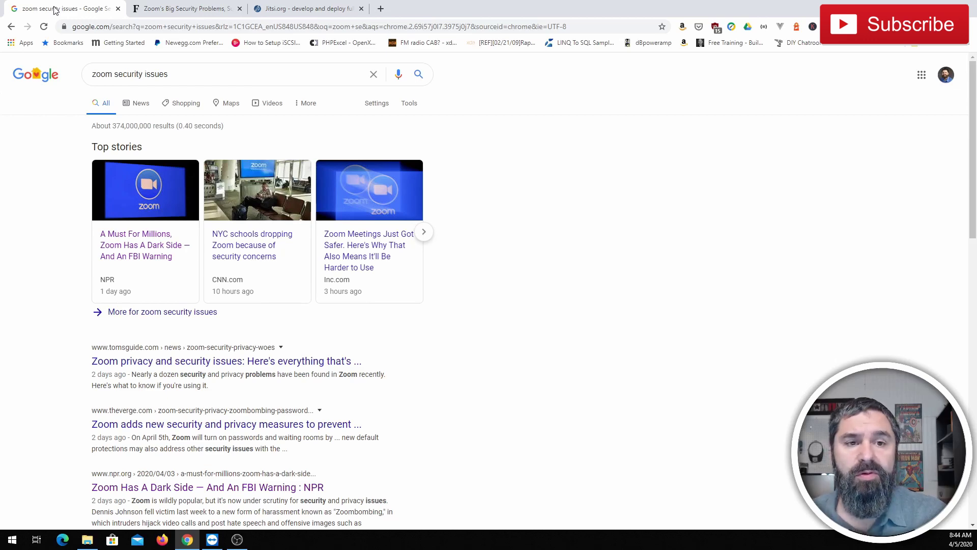
left_click(313, 11)
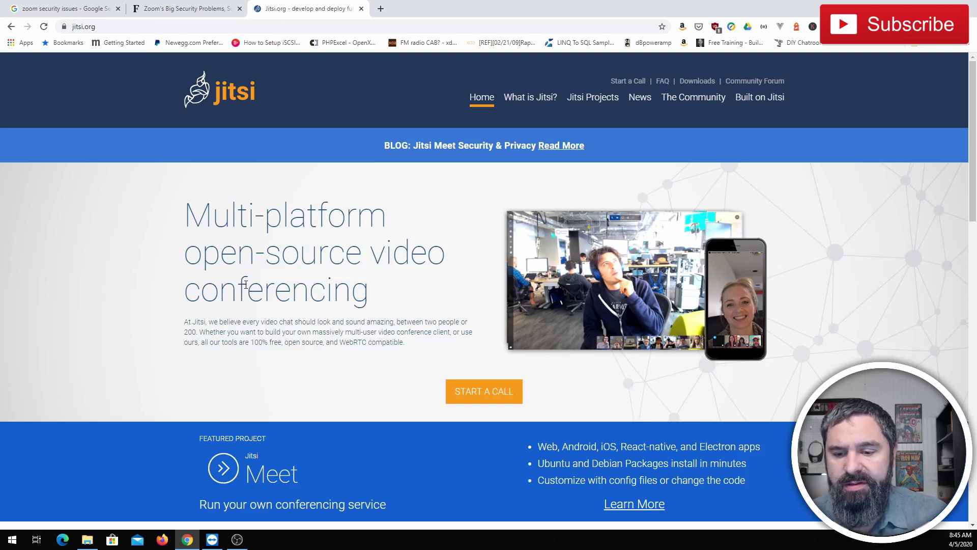
left_click(762, 101)
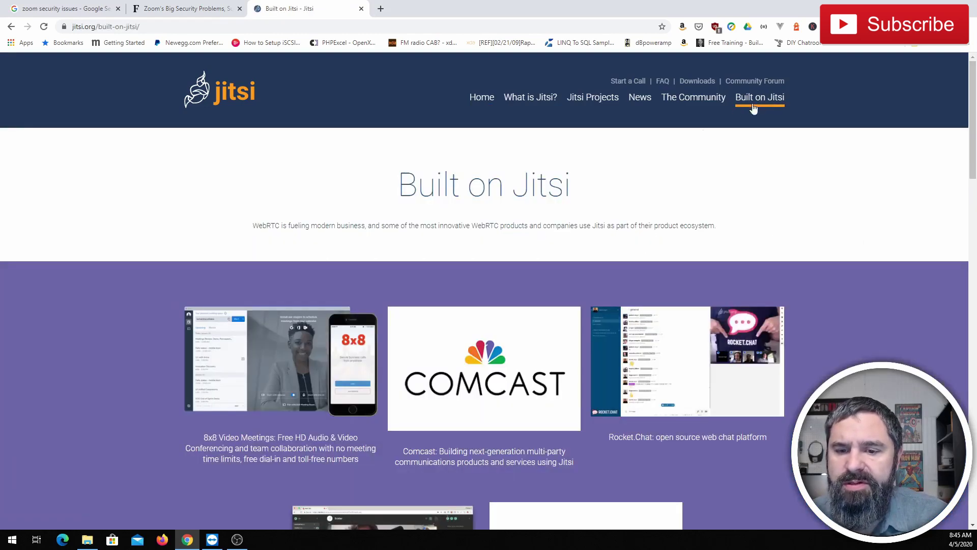
scroll(252, 285, "down", 1)
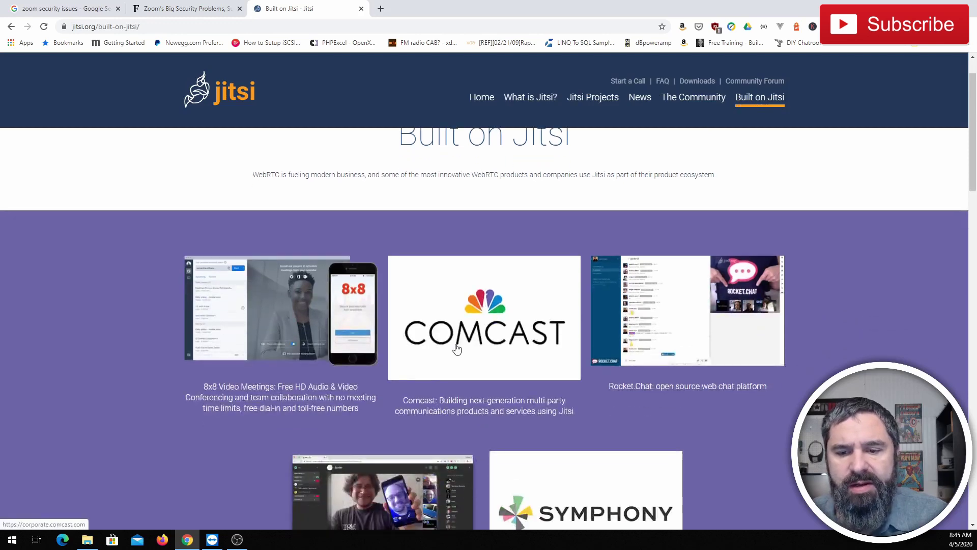
scroll(601, 362, "down", 3)
scroll(451, 392, "up", 2)
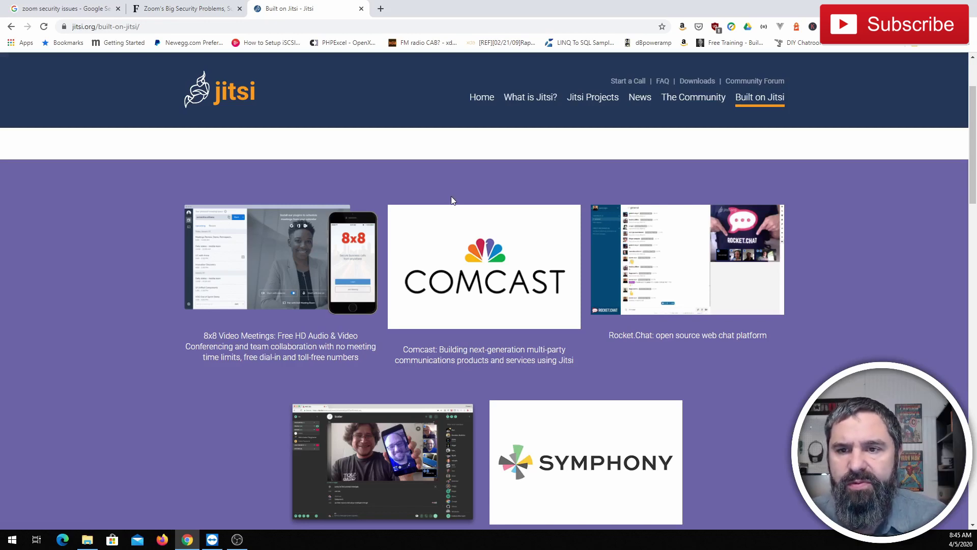
left_click(479, 96)
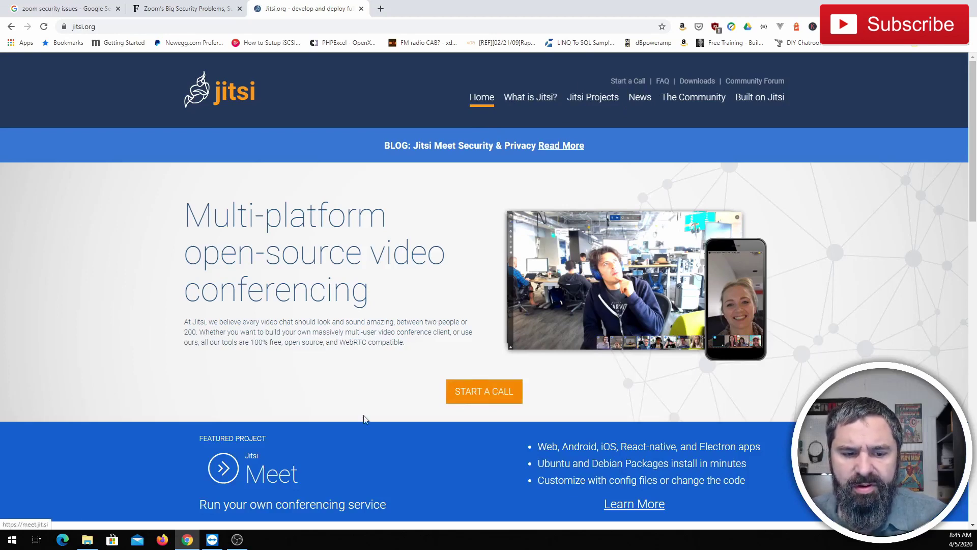
Start a new Jitsi call, dismiss the calendar extension prompt, and name it 'youtubetestmeetingforvideo'.
left_click(493, 395)
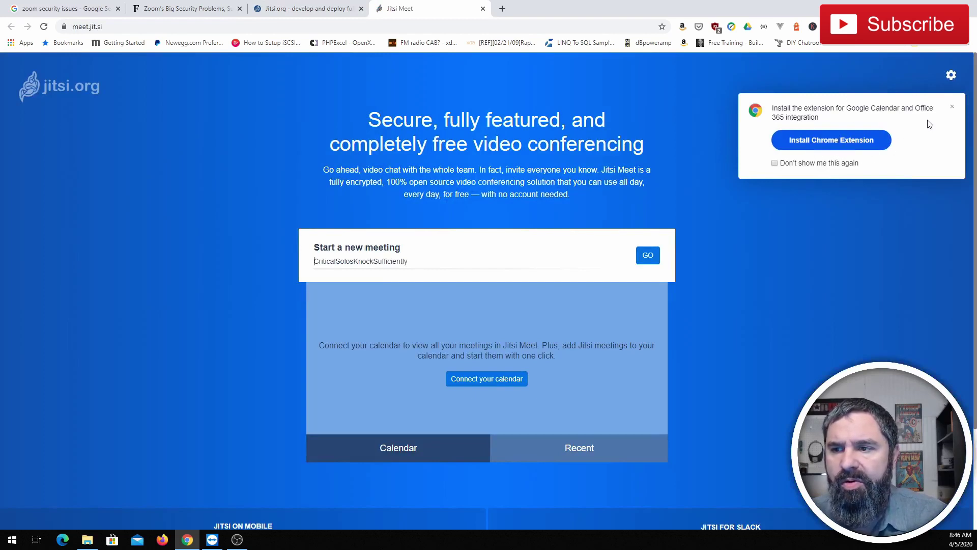
left_click(951, 107)
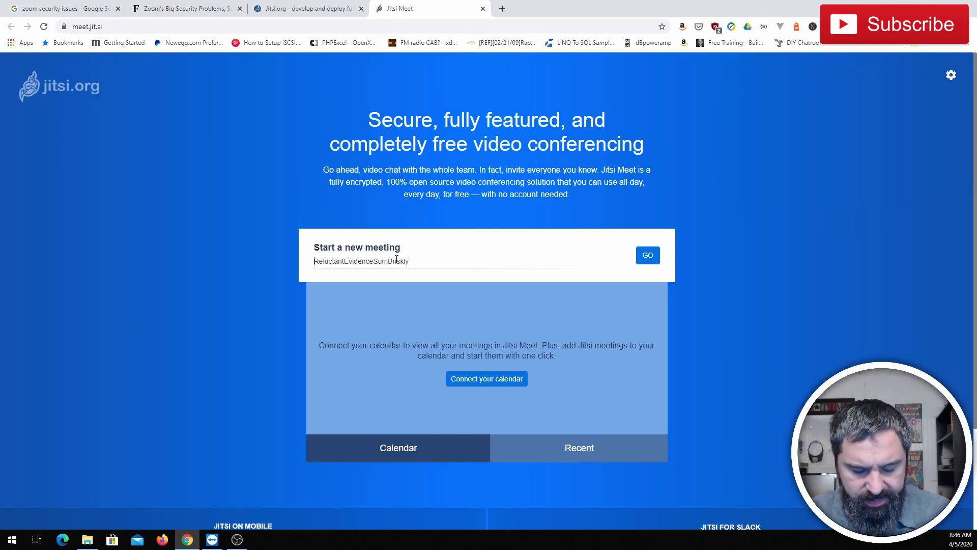
type("youtubetestme")
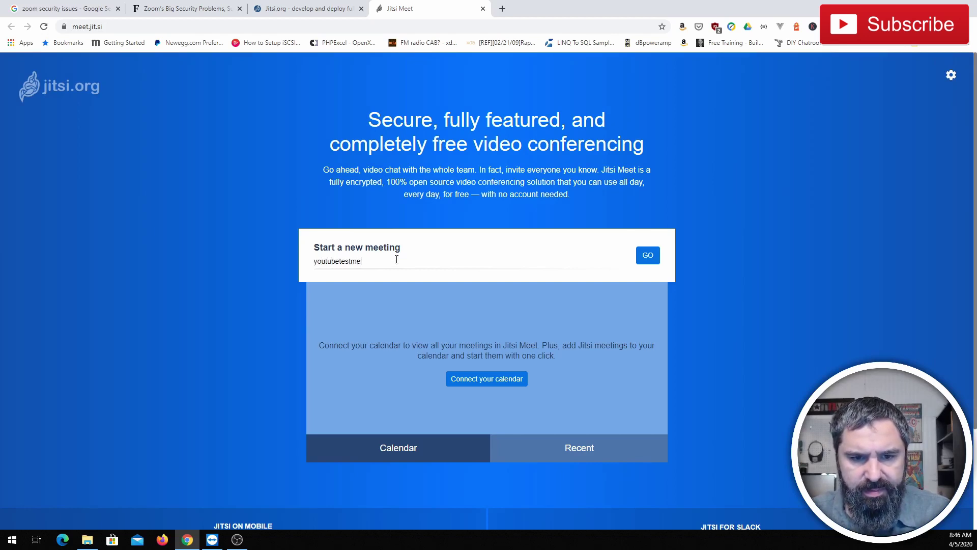
type("etingforvideo")
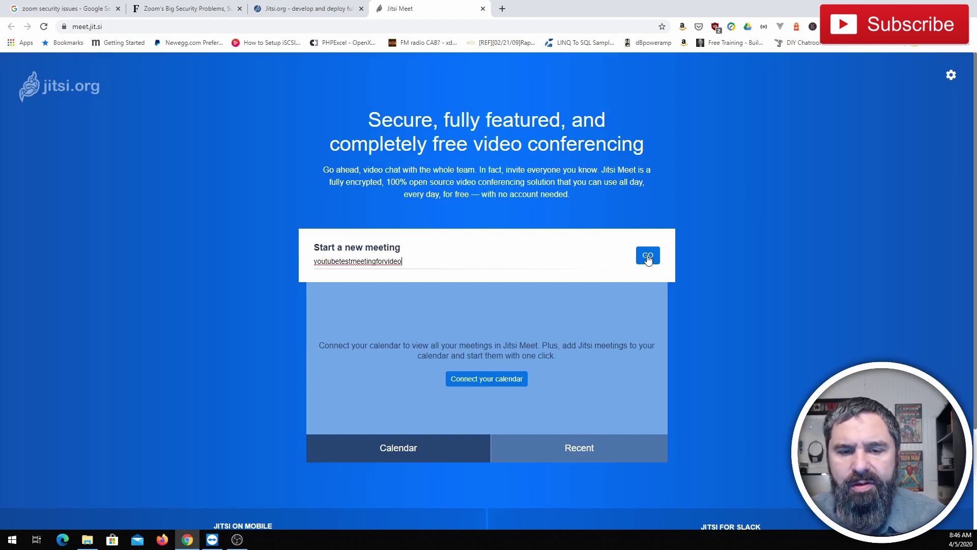
Join the youtubetestmeetingforvideo meeting, then raise and lower your hand.
left_click(648, 257)
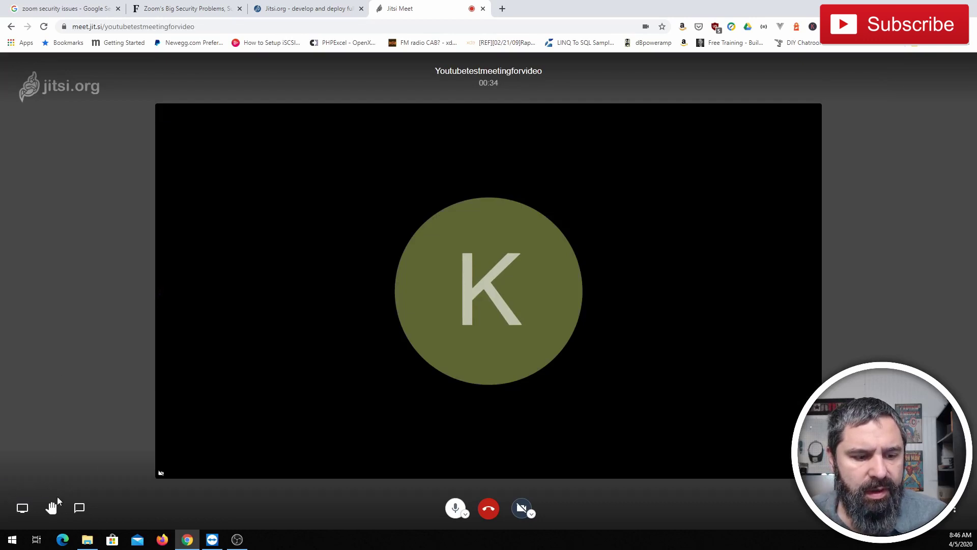
left_click(55, 509)
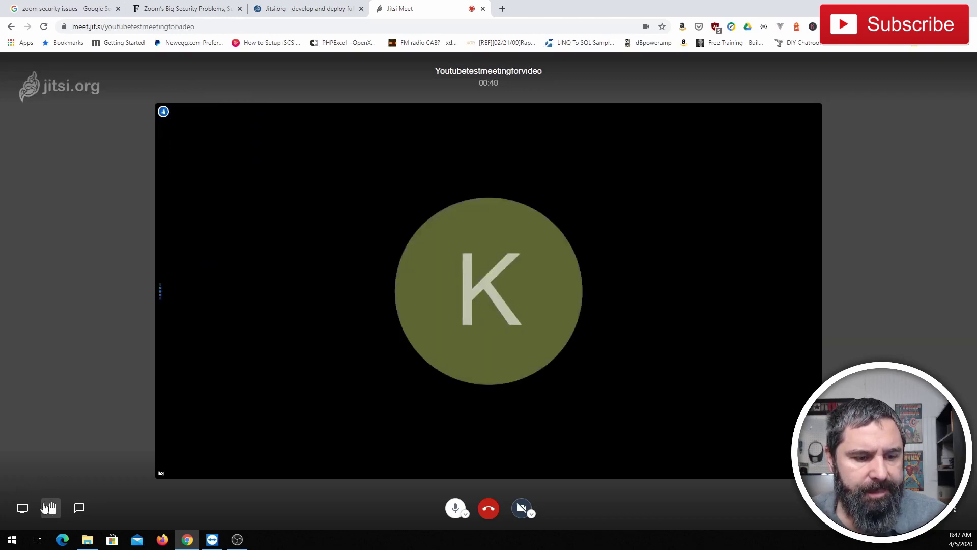
left_click(51, 508)
Send 'test' in the meeting chat and close the chat panel.
left_click(80, 508)
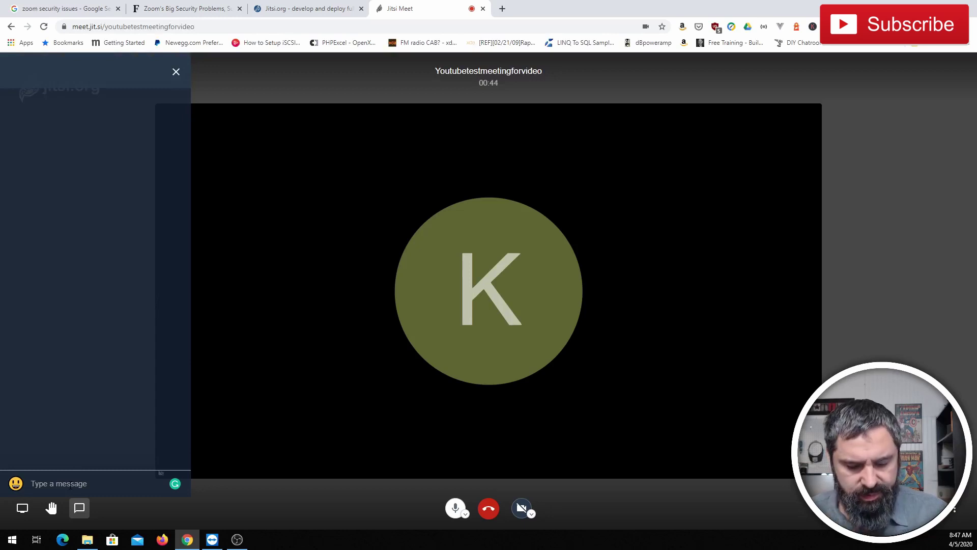
type("test")
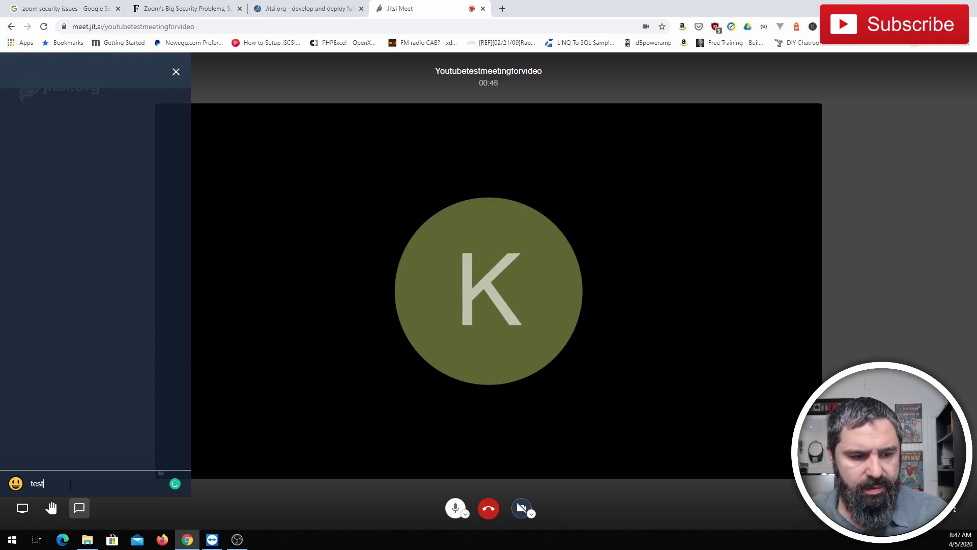
key("Return")
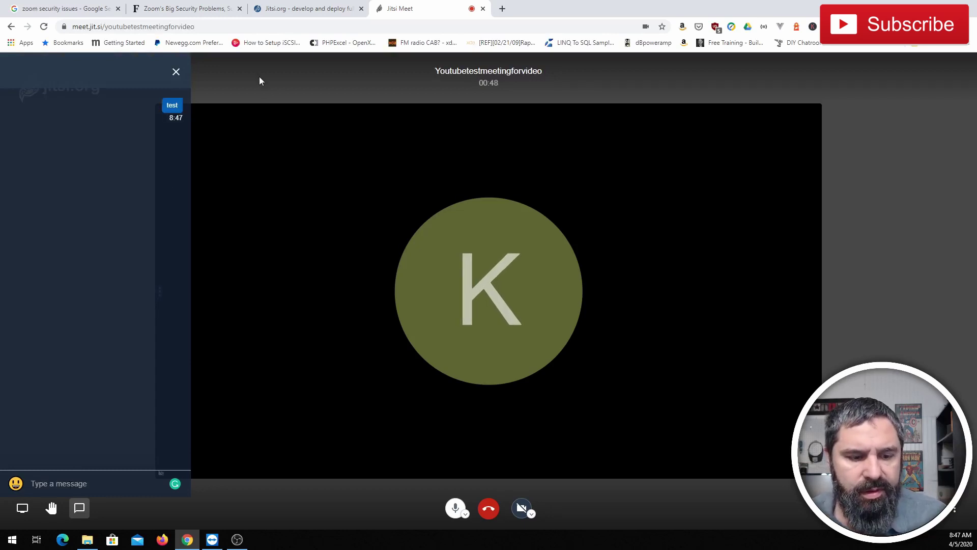
left_click(176, 74)
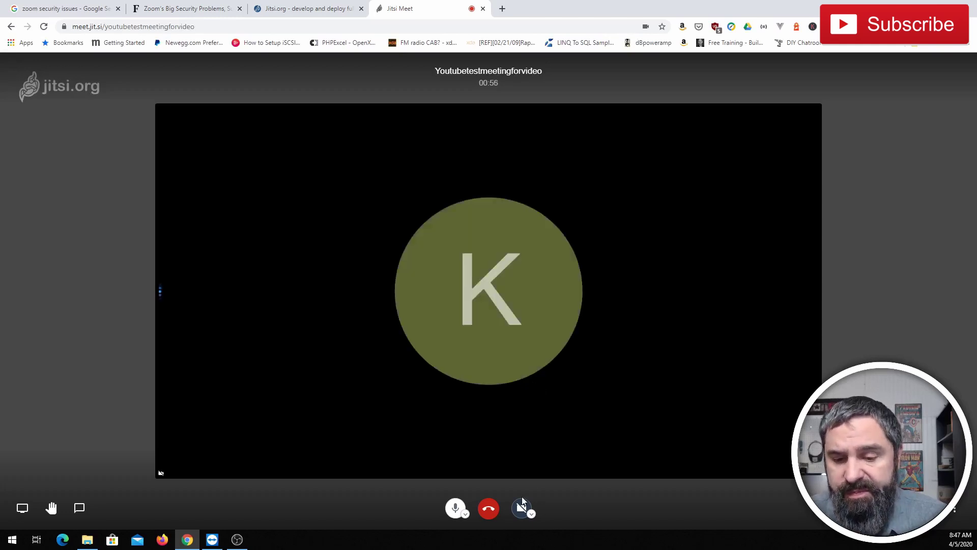
Mute the microphone, turn on the camera with OBS-Camera as its source, and widen the browser window.
left_click(456, 508)
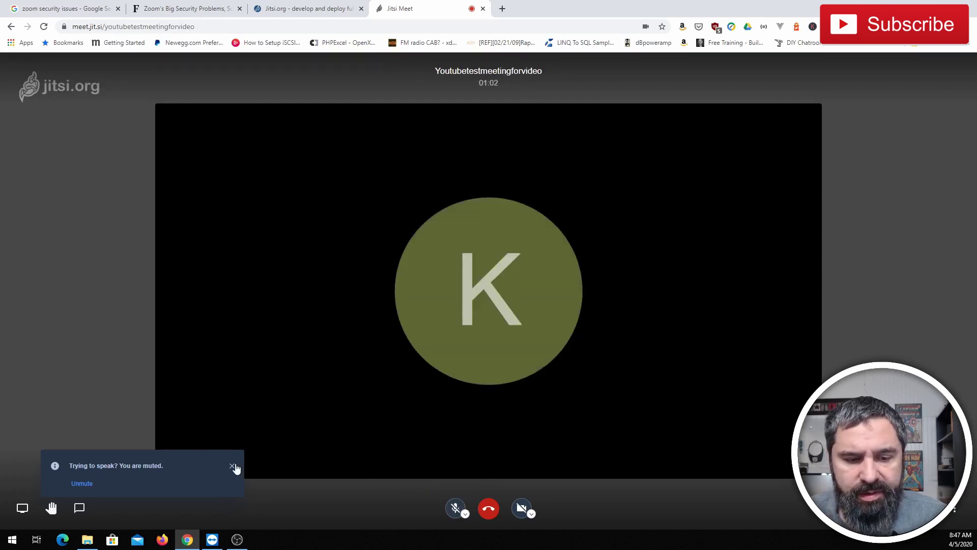
left_click(233, 465)
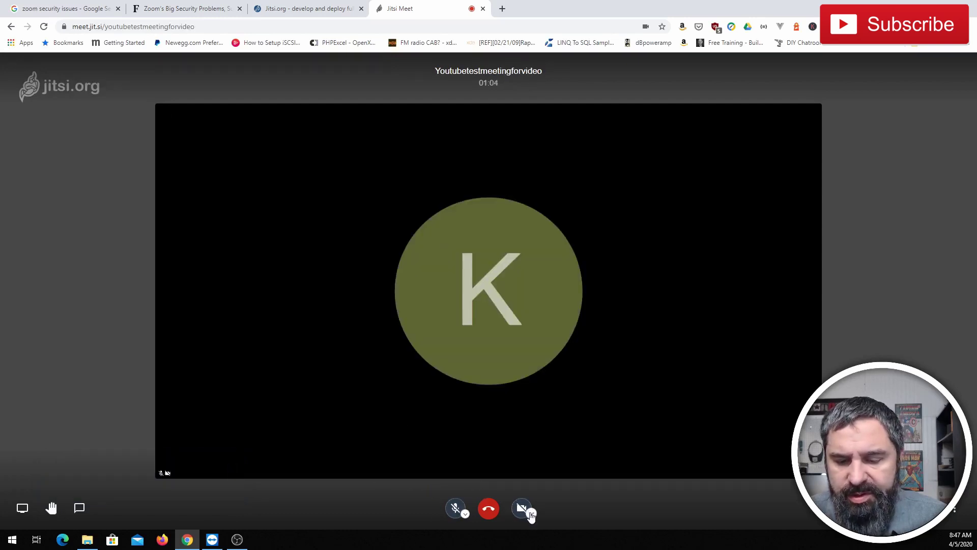
left_click(532, 515)
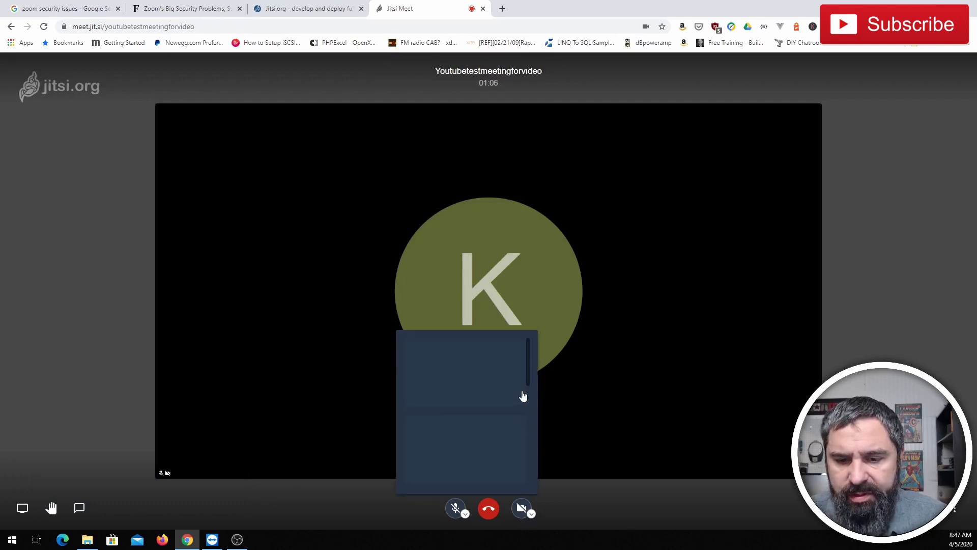
left_click(478, 415)
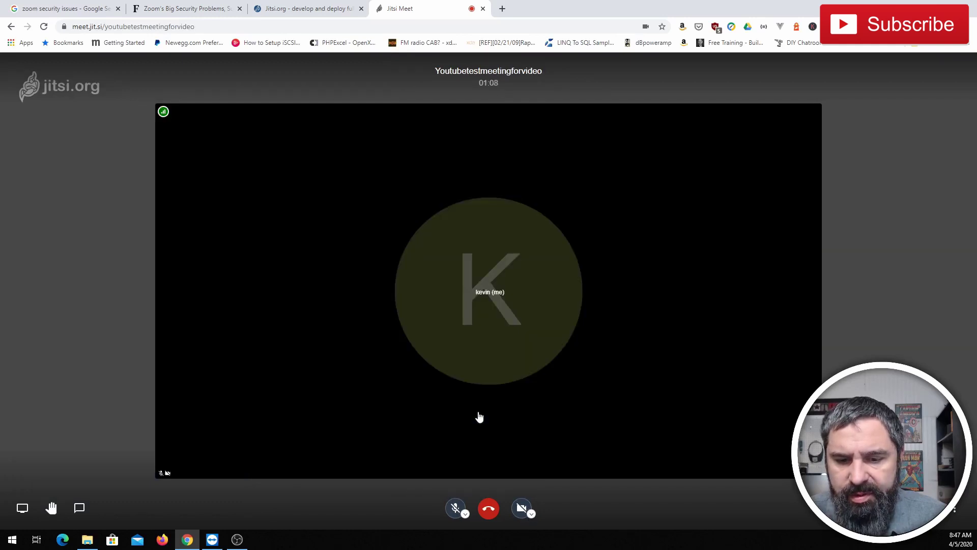
left_click(520, 511)
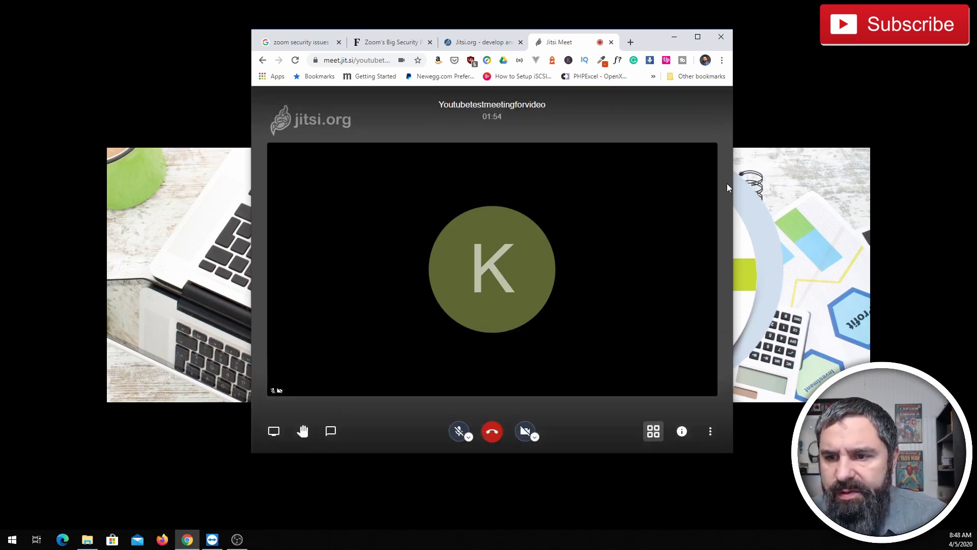
left_click_drag(733, 185, 908, 168)
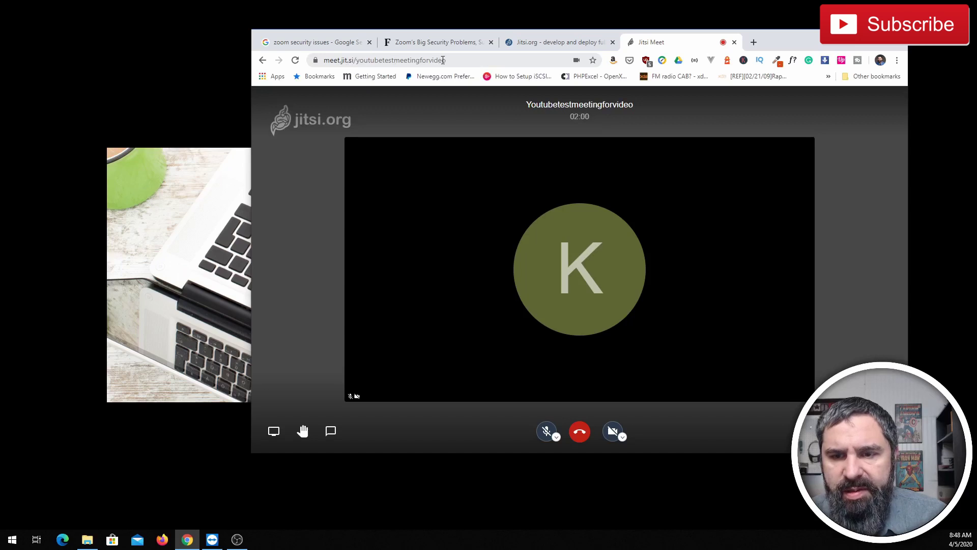
From the meeting info panel, add a meeting password and save it.
left_click(886, 431)
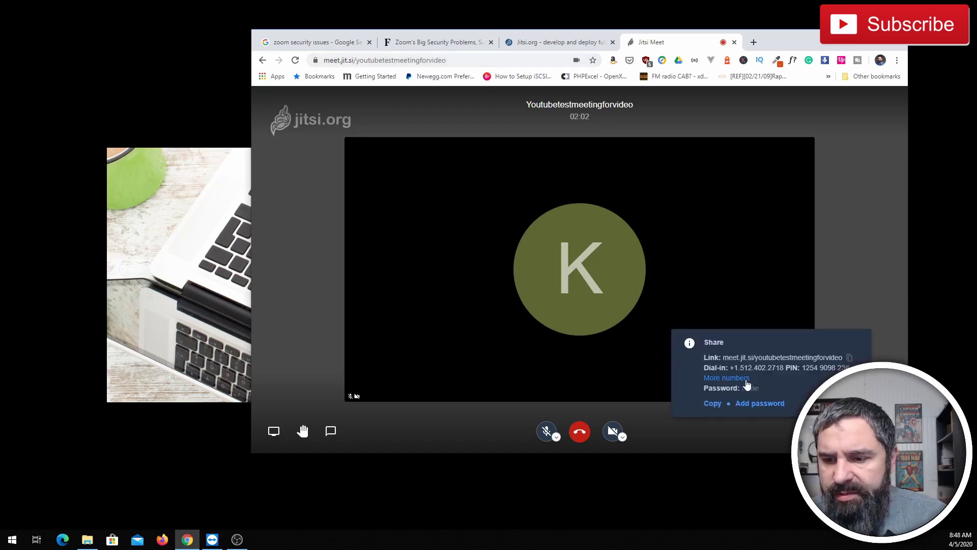
left_click(762, 403)
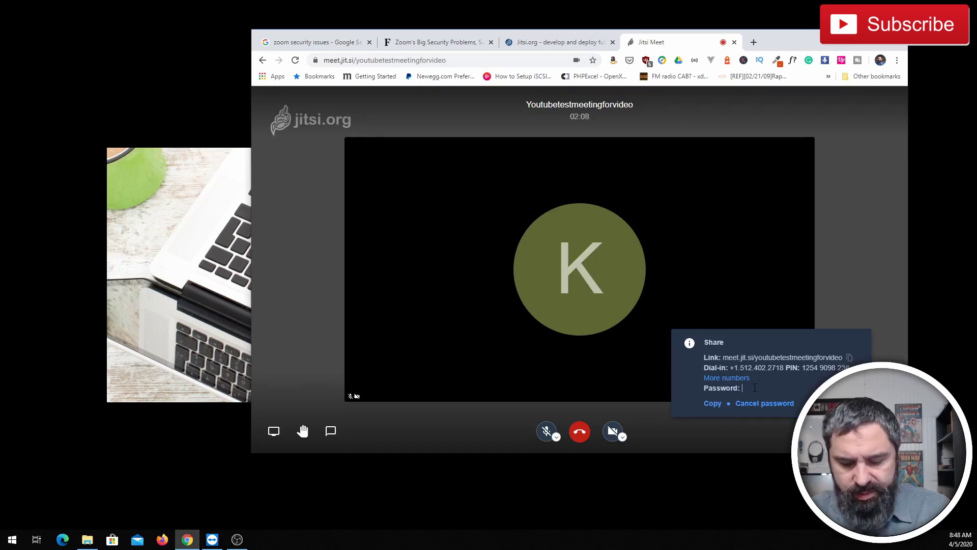
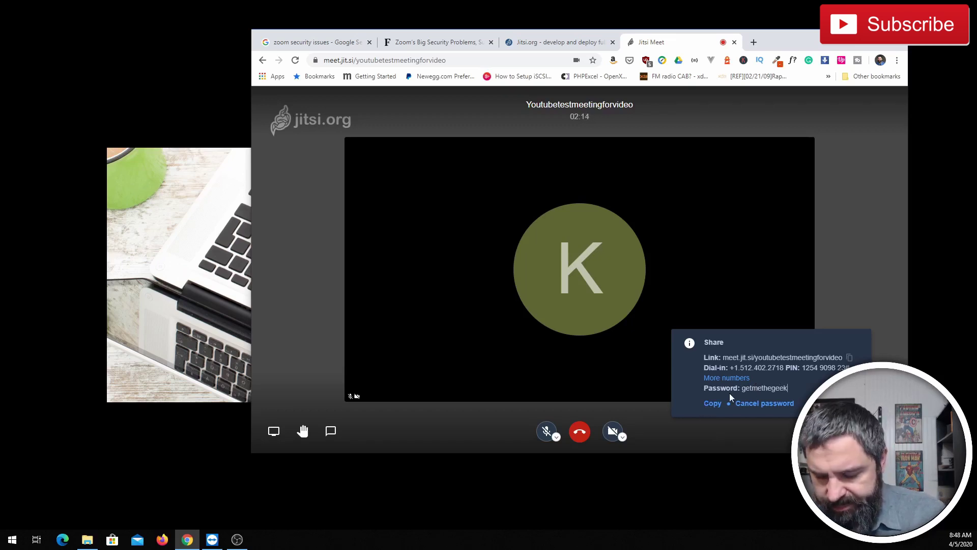
key("Return")
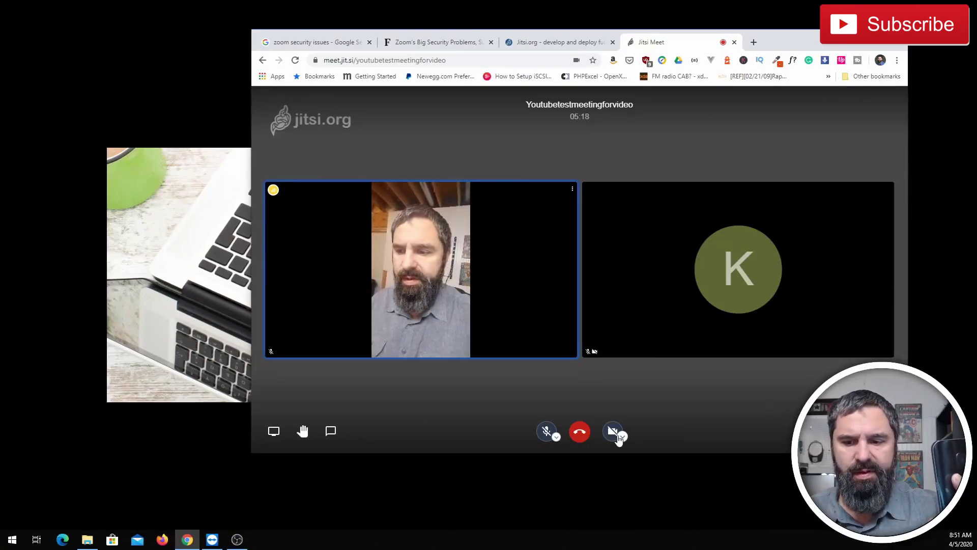
Turn on the camera with the Start / Stop camera button in the bottom toolbar.
left_click(613, 434)
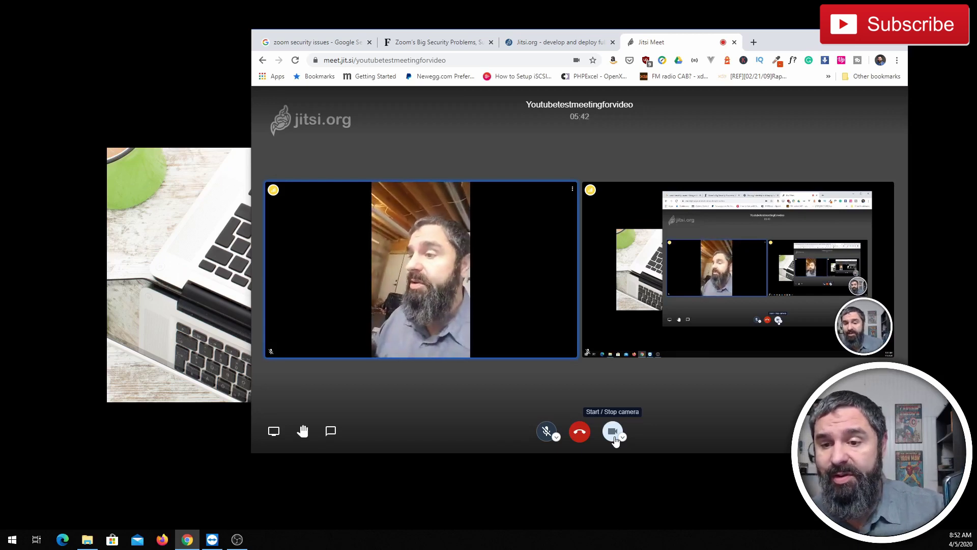
Hang up to leave the Youtubetestmeetingforvideo Jitsi call.
left_click(575, 432)
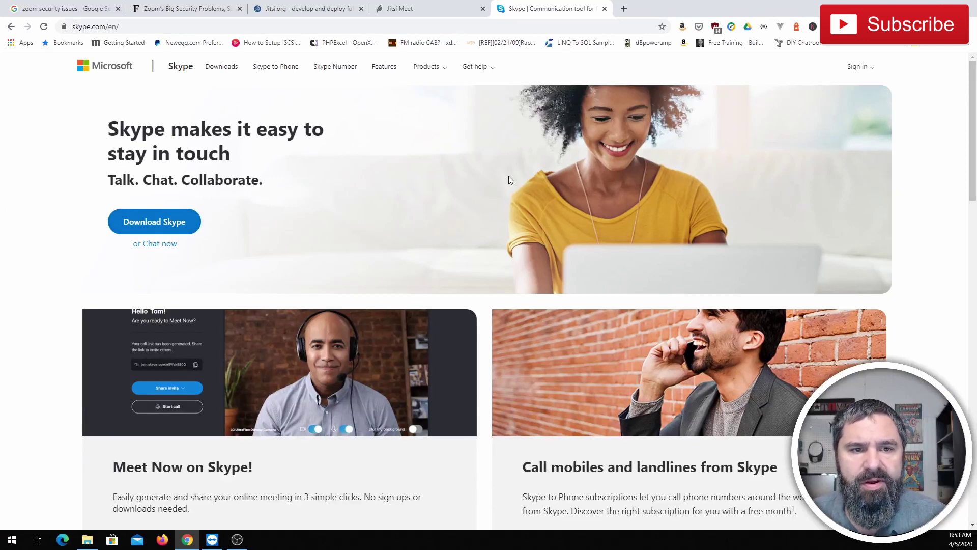
Generate a free Skype Meet Now meeting link, copy it, and start the call.
scroll(278, 188, "down", 3)
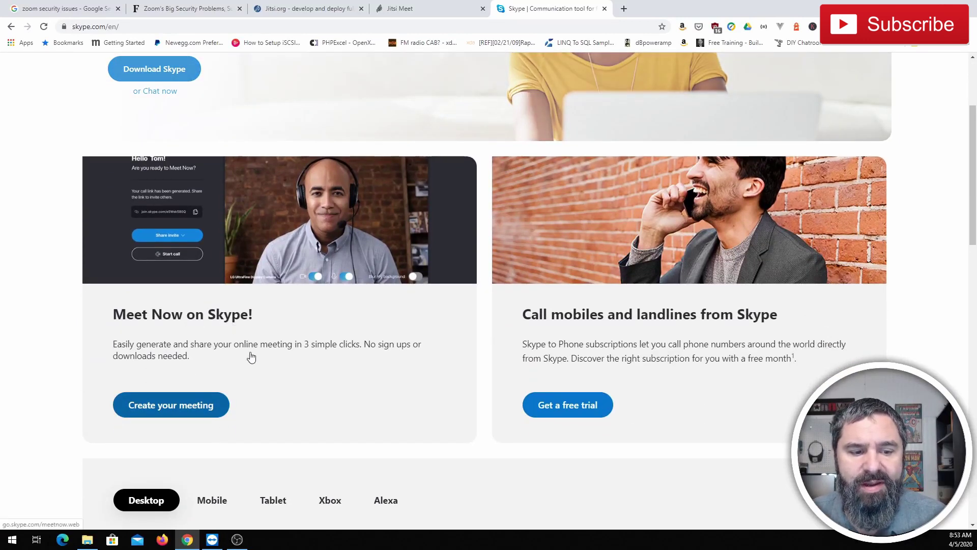
left_click(185, 410)
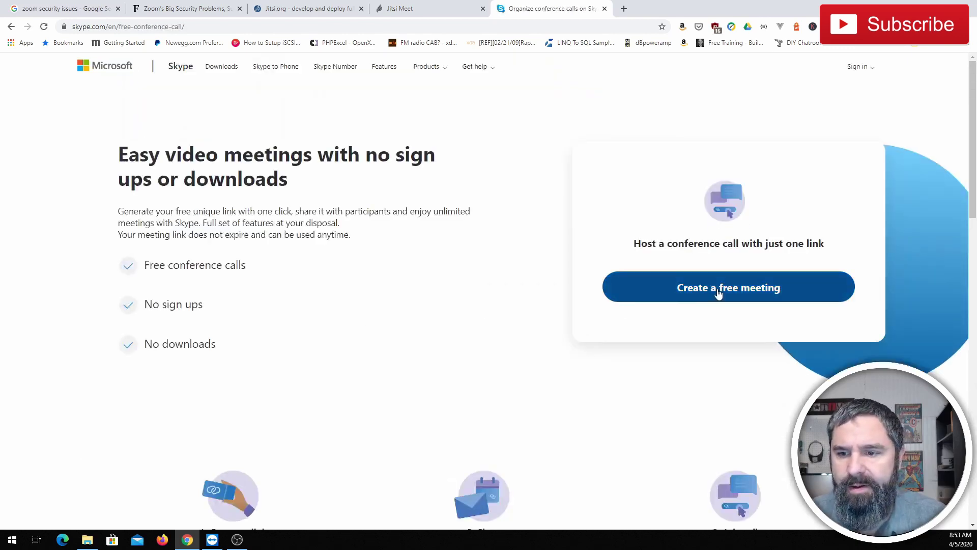
left_click(739, 294)
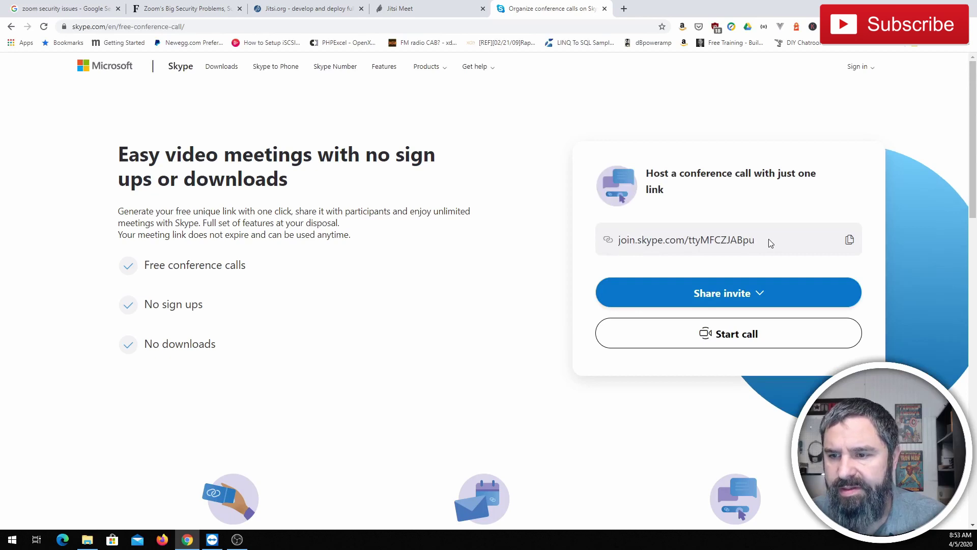
left_click_drag(756, 242, 613, 245)
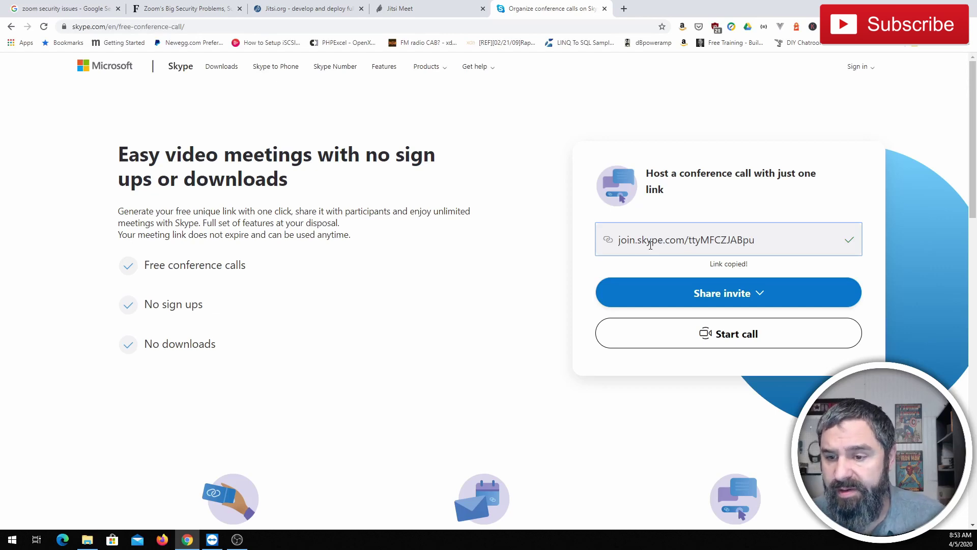
left_click(751, 336)
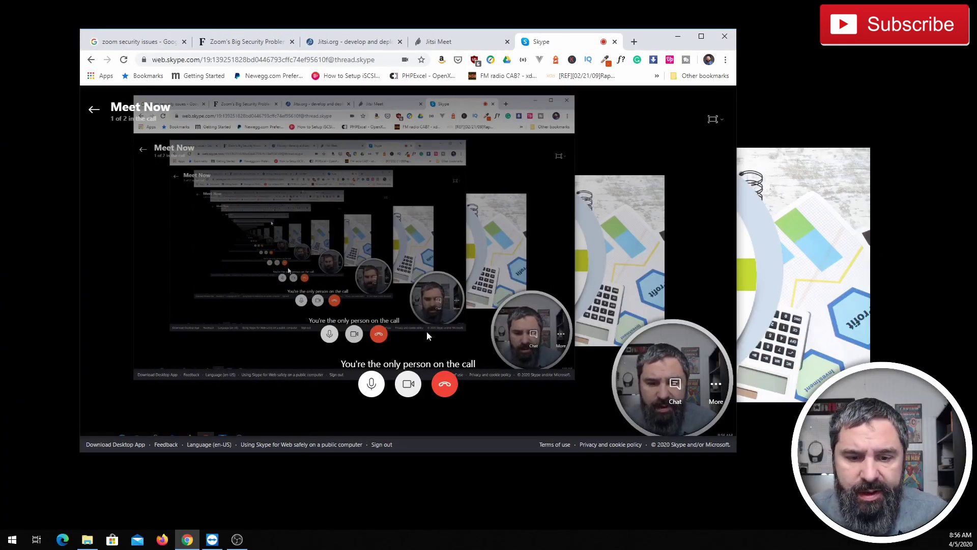
Turn off the camera, mute the microphone with Ctrl+M, and try the call layout options.
left_click(409, 395)
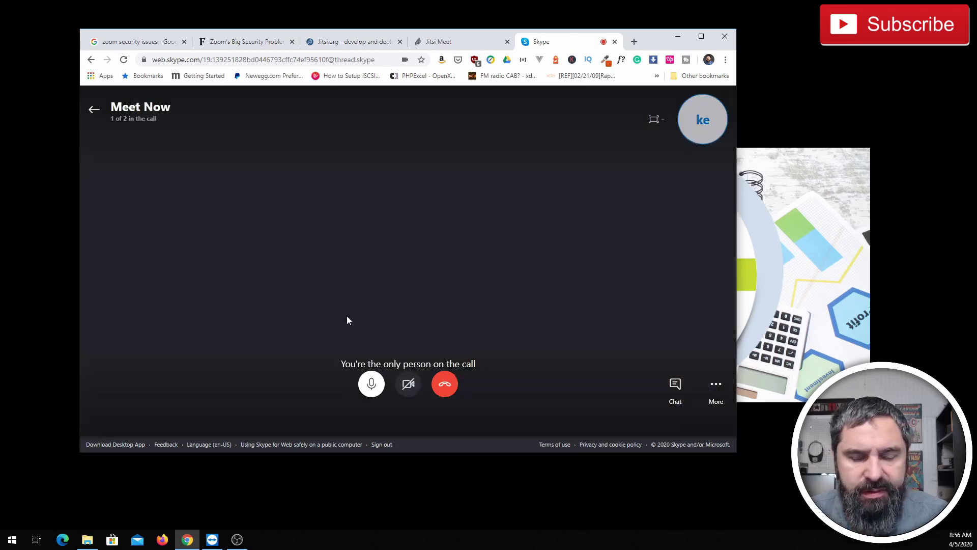
key("ctrl+m")
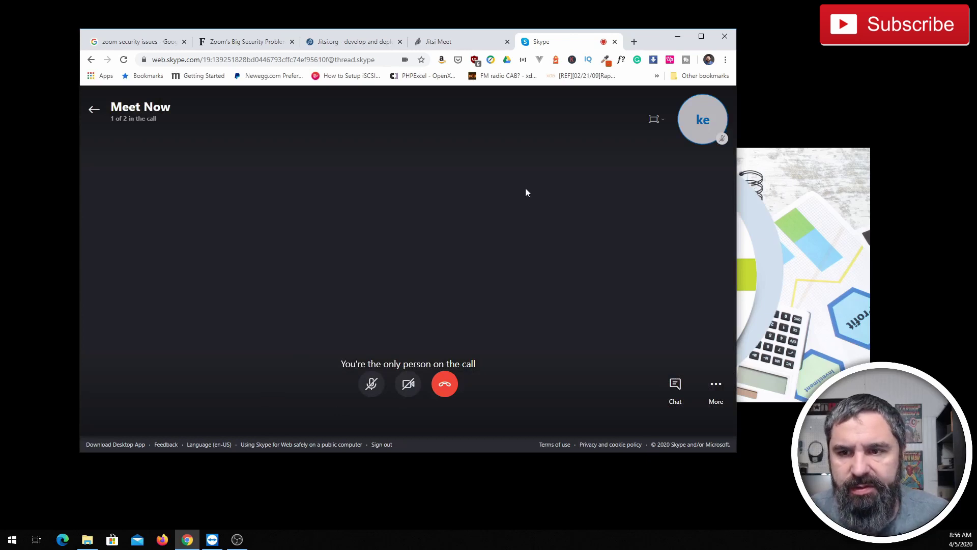
left_click(655, 120)
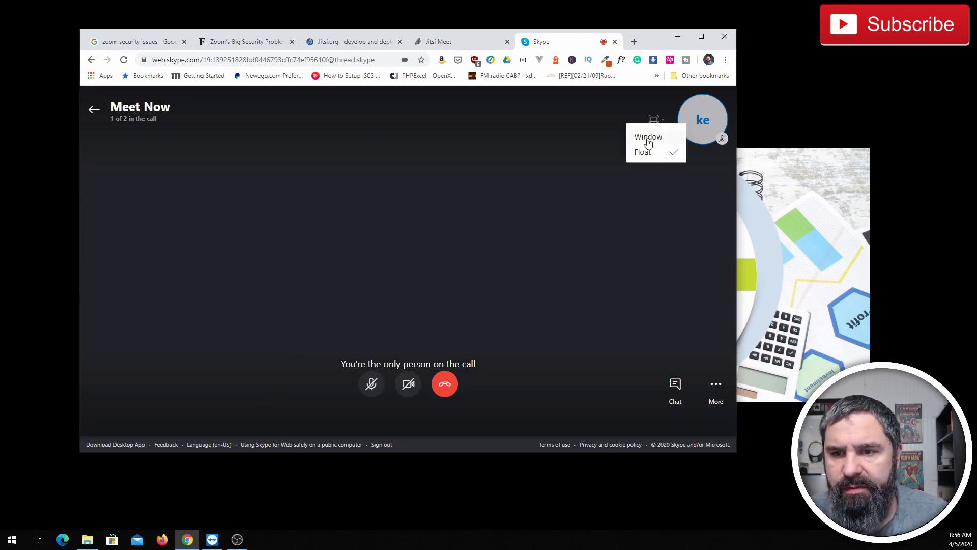
left_click(647, 149)
left_click(679, 110)
left_click(654, 144)
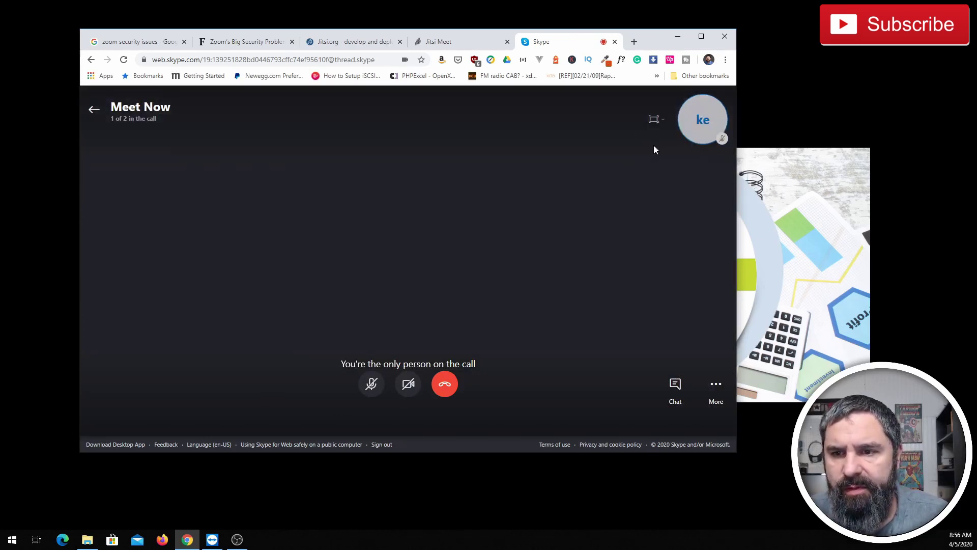
Open the call's chat conversation, then open and close the extra call options.
left_click(676, 383)
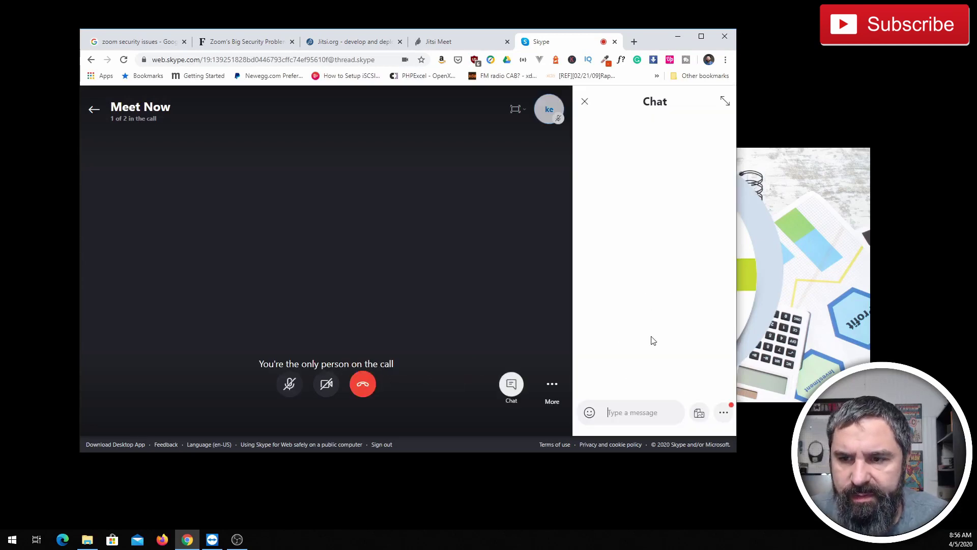
left_click(554, 386)
left_click(477, 286)
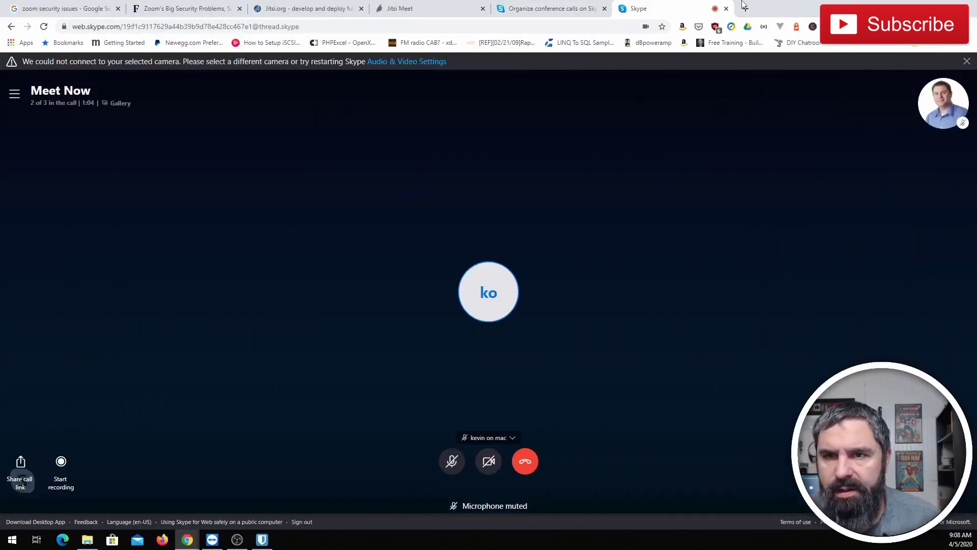
Restore the browser to a smaller window, share Screen 2 with the call, then stop sharing.
double_click(771, 13)
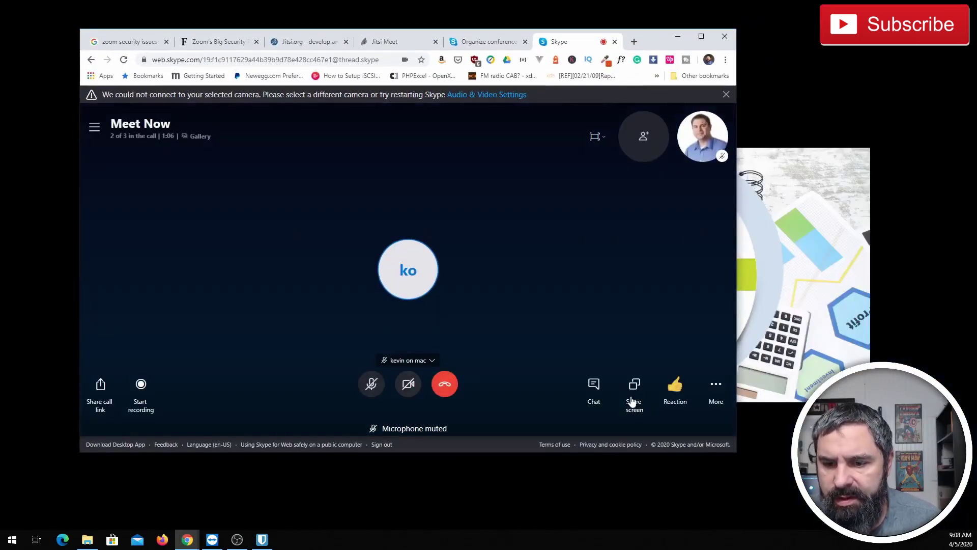
left_click(634, 392)
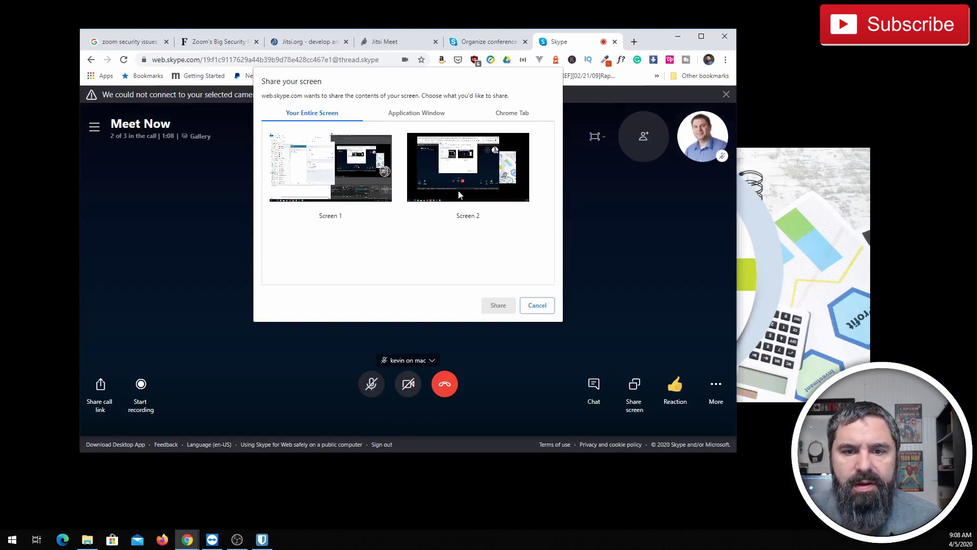
left_click(470, 181)
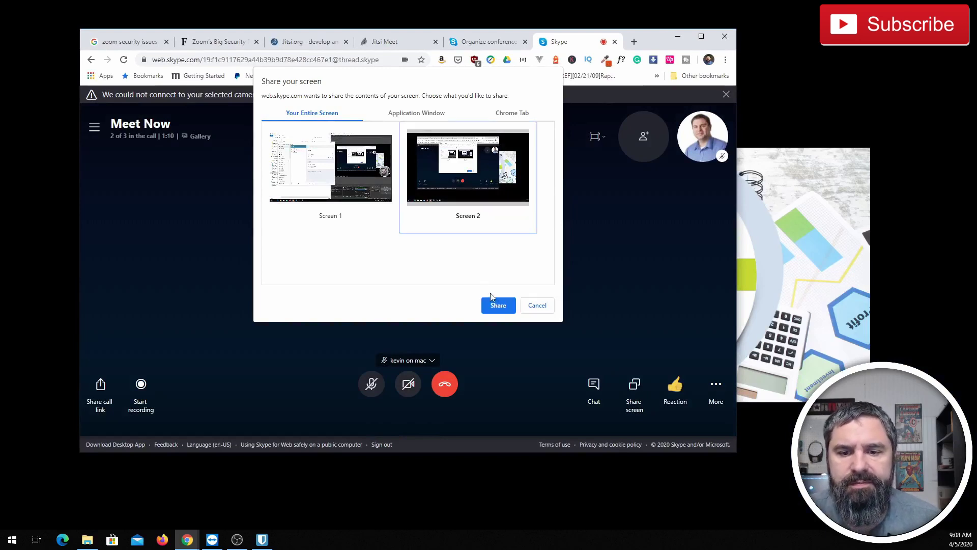
left_click(496, 306)
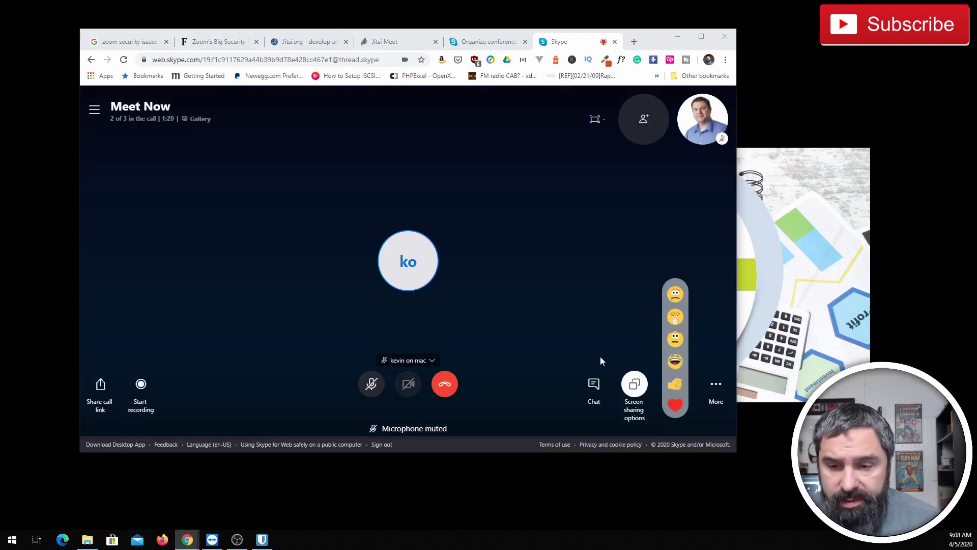
left_click(635, 384)
left_click(610, 338)
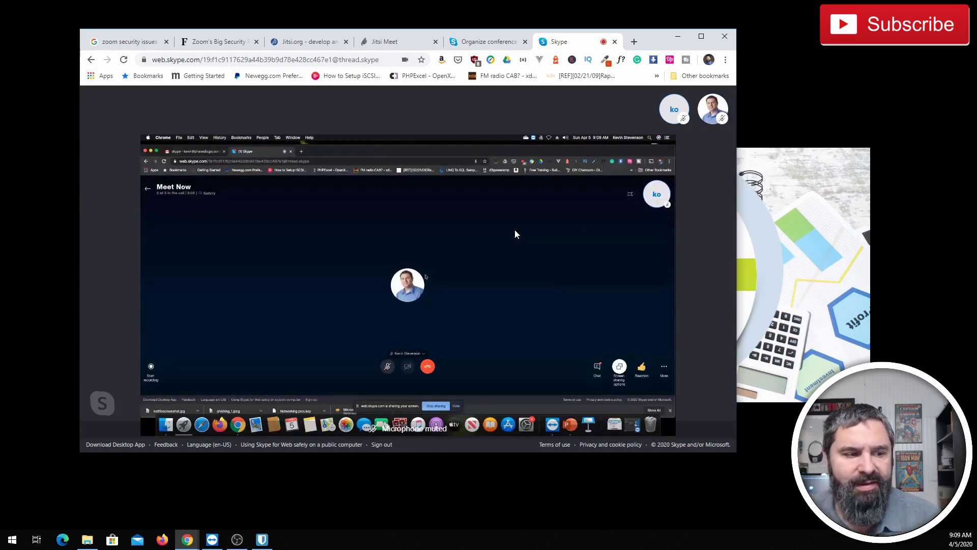
Peek at the reaction picker, then open the More menu with subtitles and call hold.
mouse_move(533, 240)
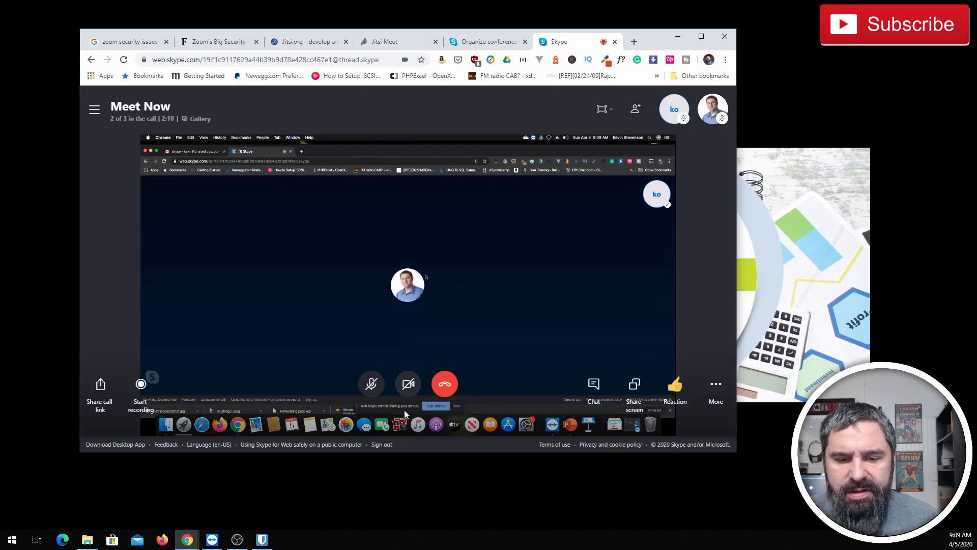
left_click(677, 385)
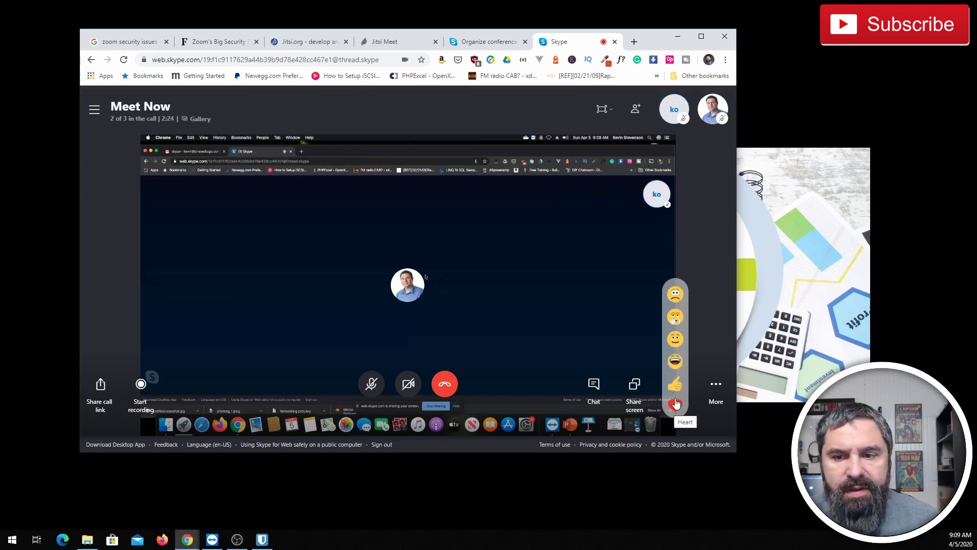
left_click(676, 404)
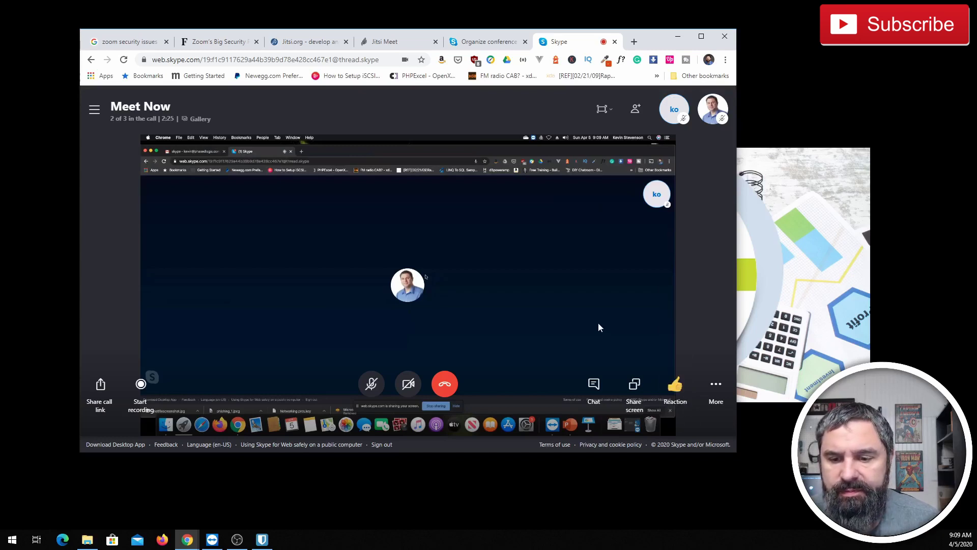
left_click(717, 387)
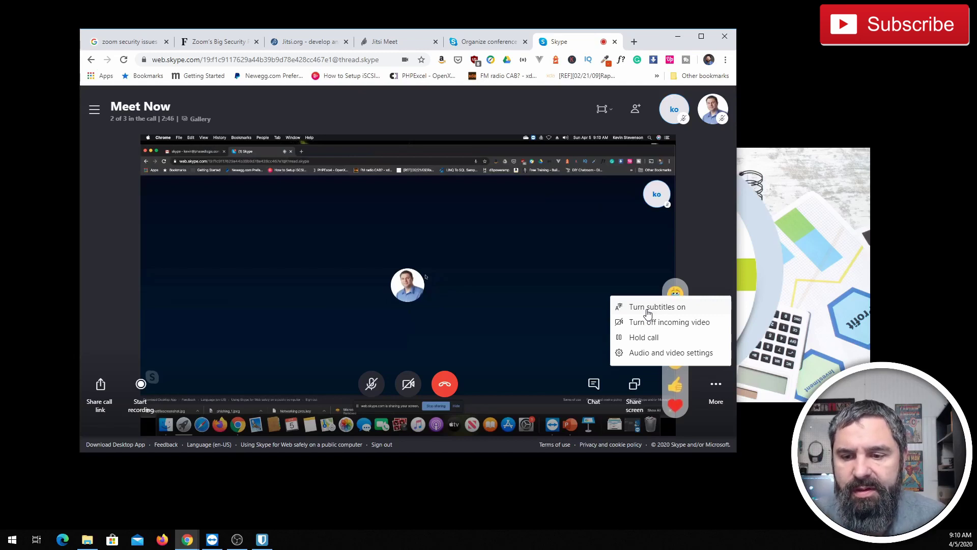
Close the More menu without choosing an option, leaving the Mac screen share in view.
left_click(648, 312)
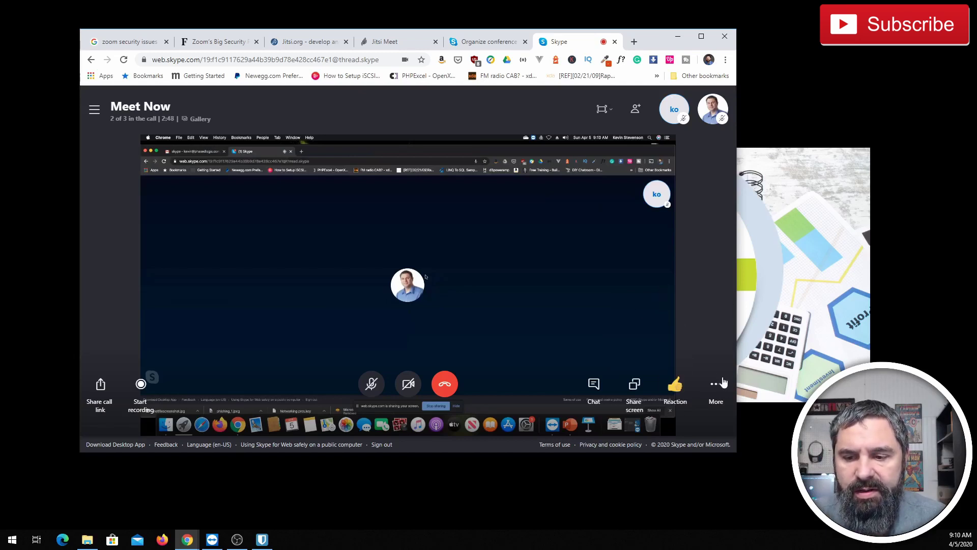